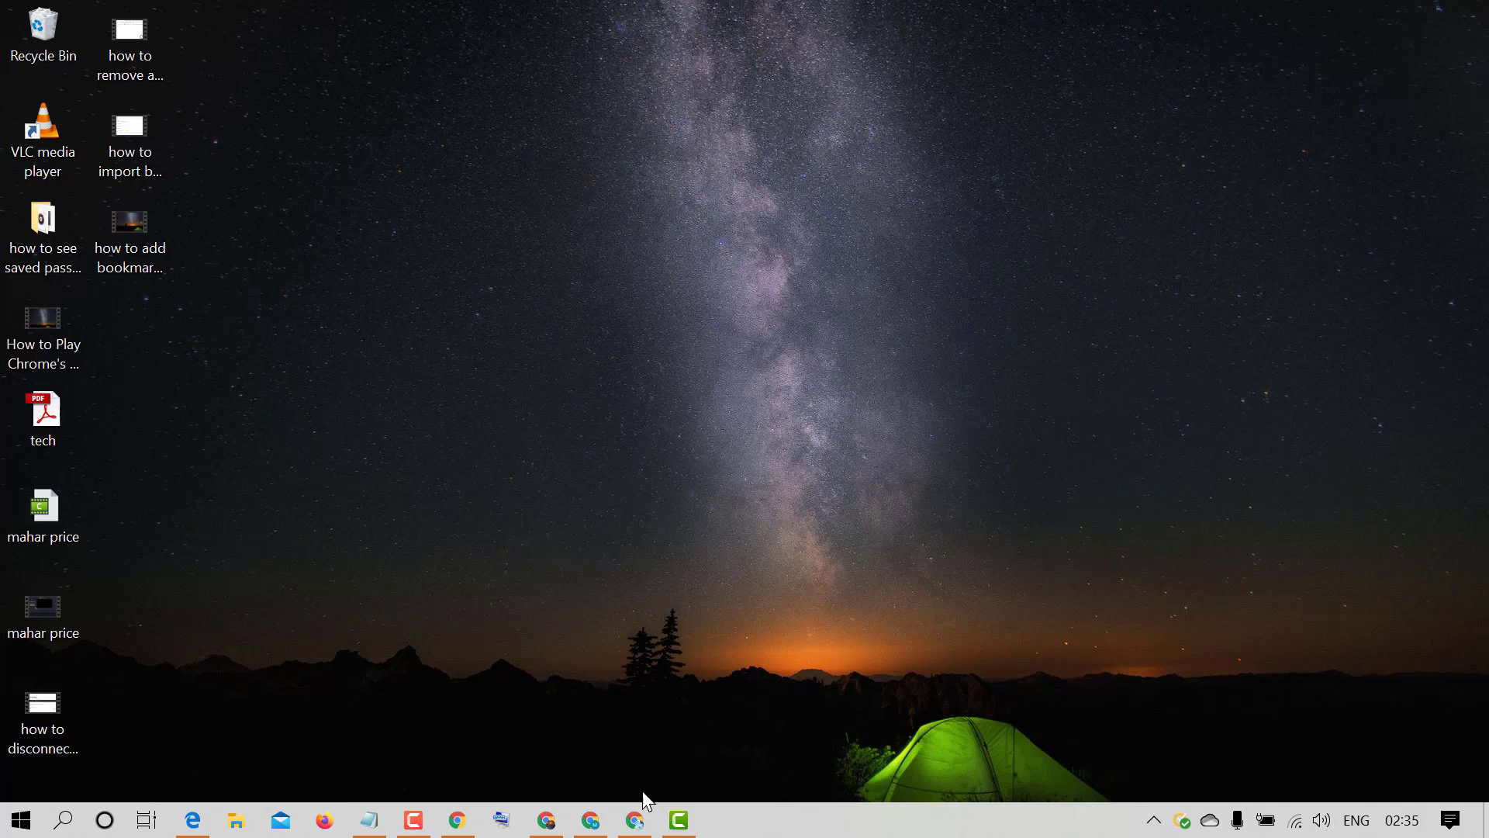
- Open a new Chrome window from the taskbar and bring up Chrome's main menu
click(589, 820)
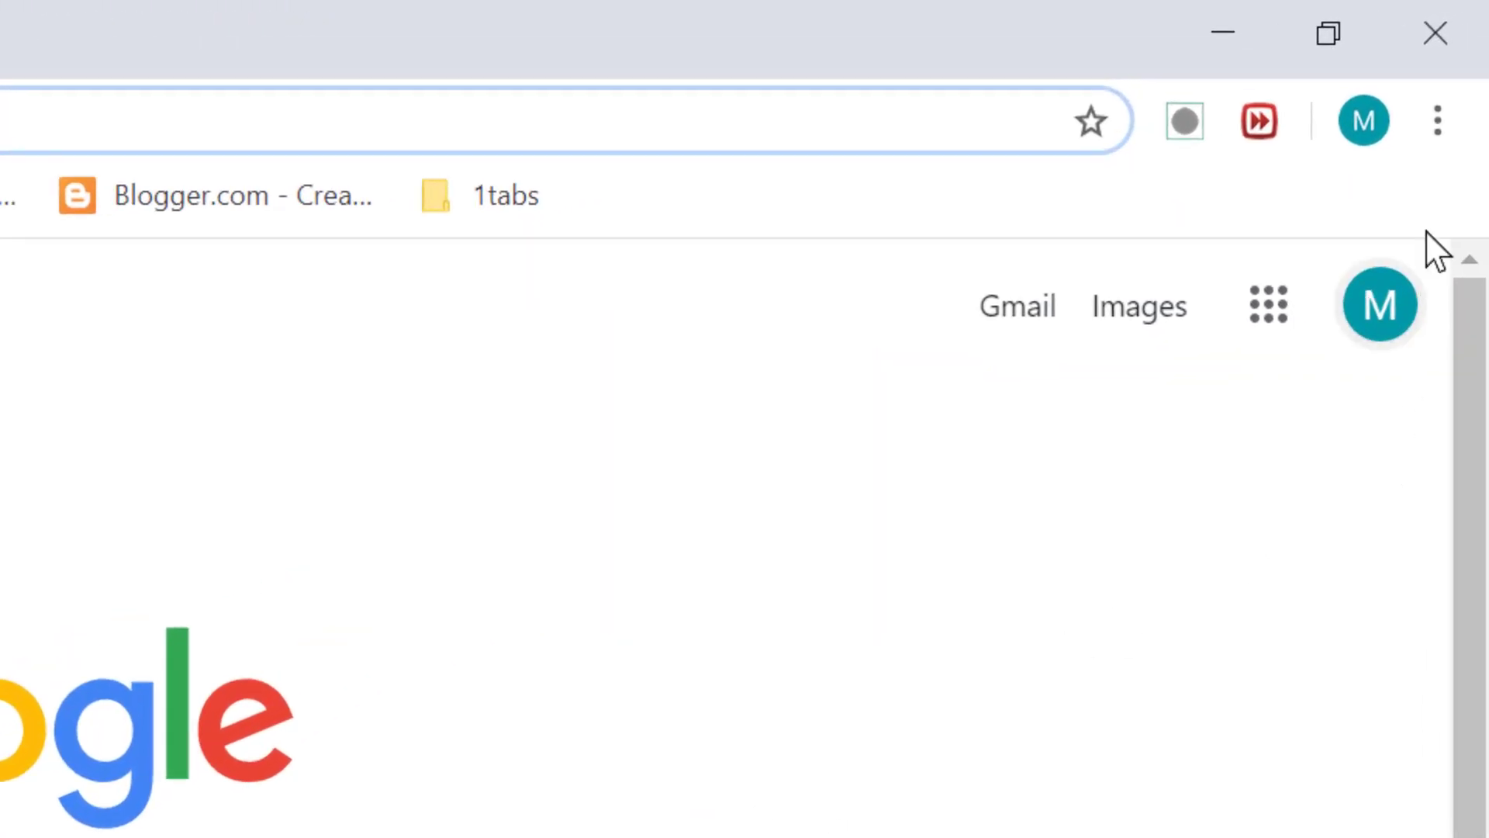
click(1439, 121)
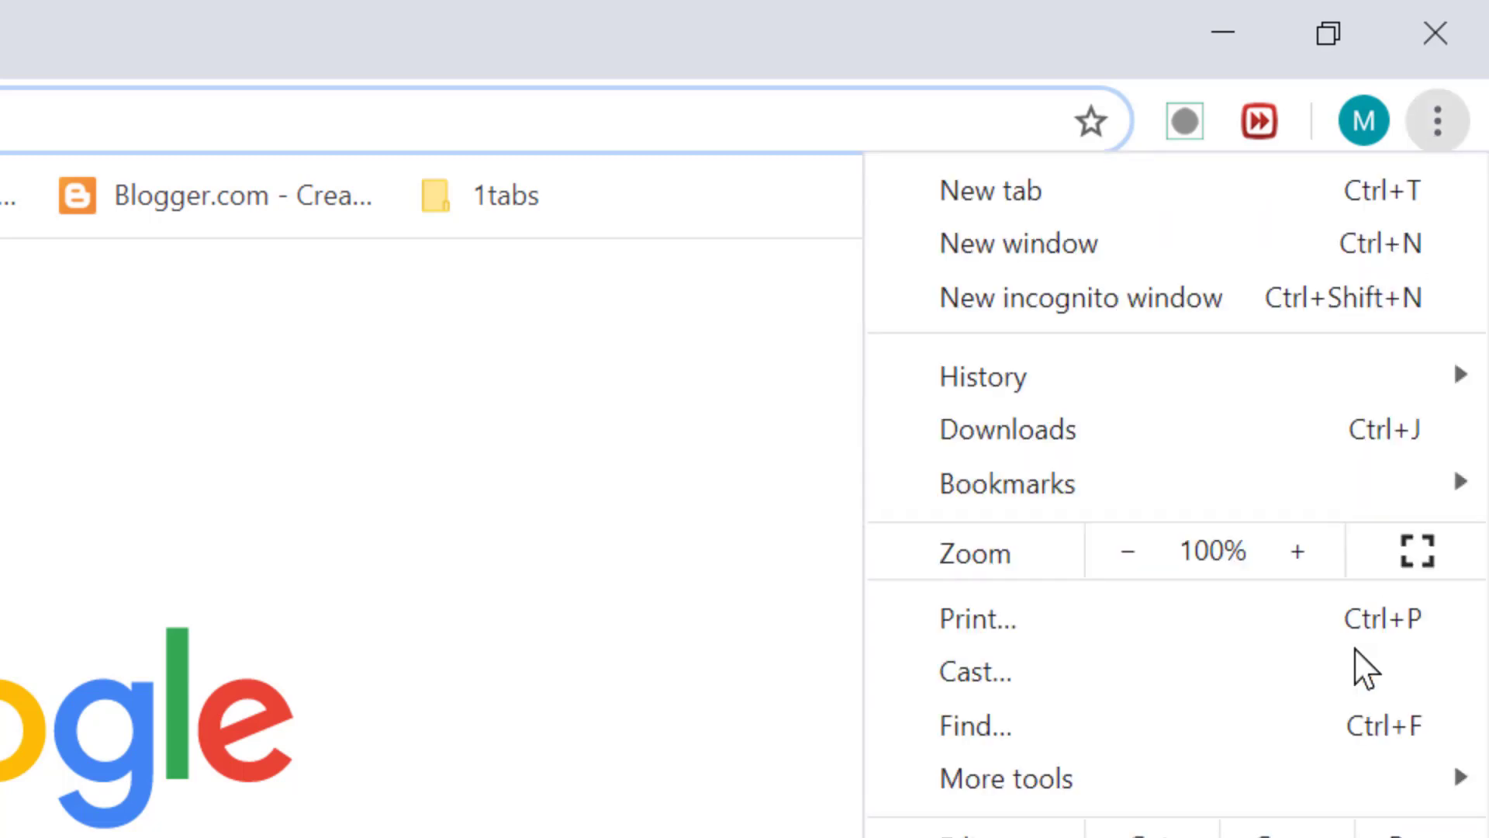
mouse_move(1007, 414)
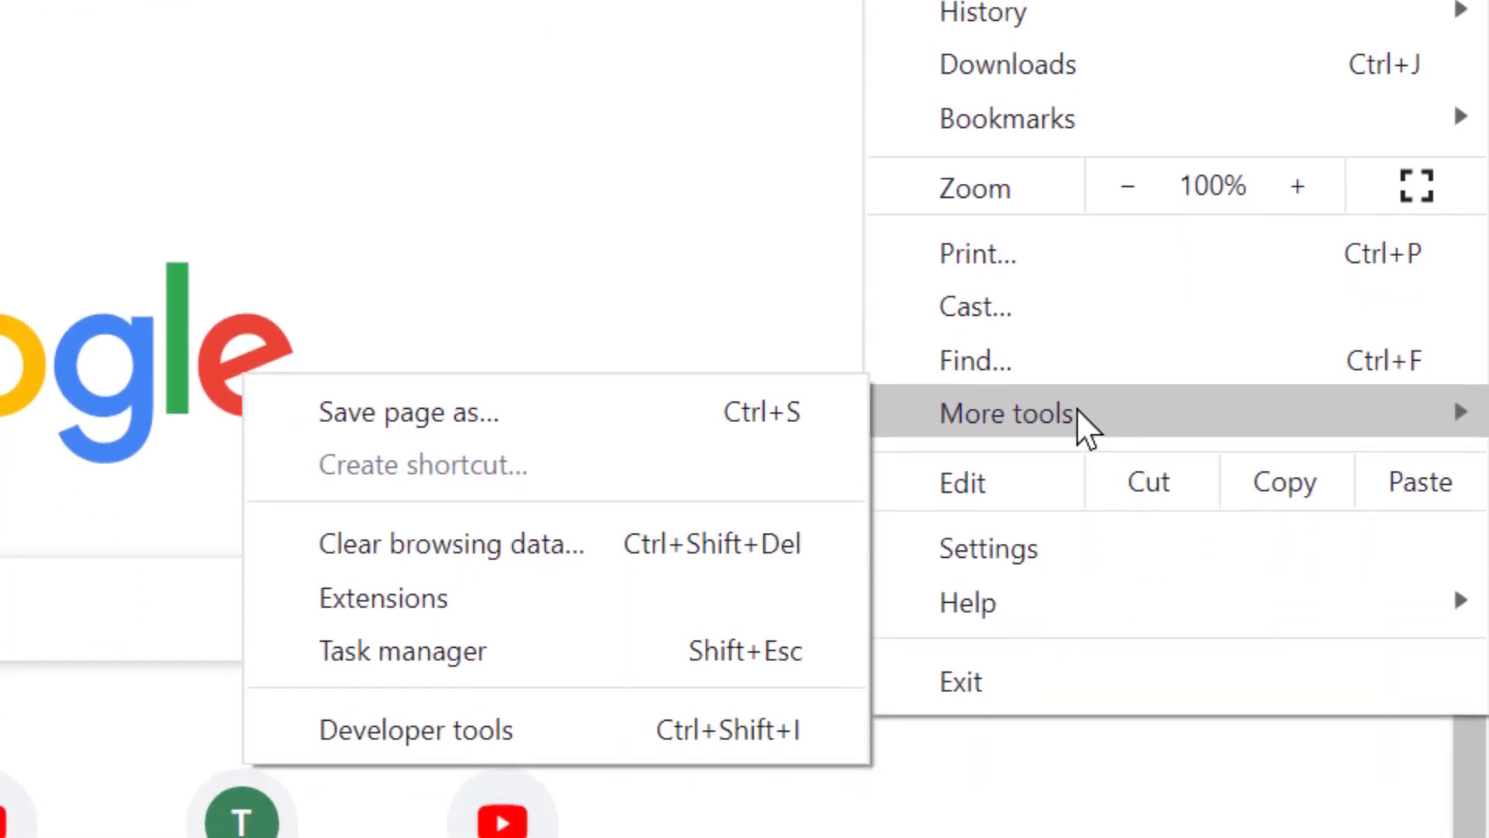
- Go to More tools > Extensions to show the installed extensions list
click(404, 597)
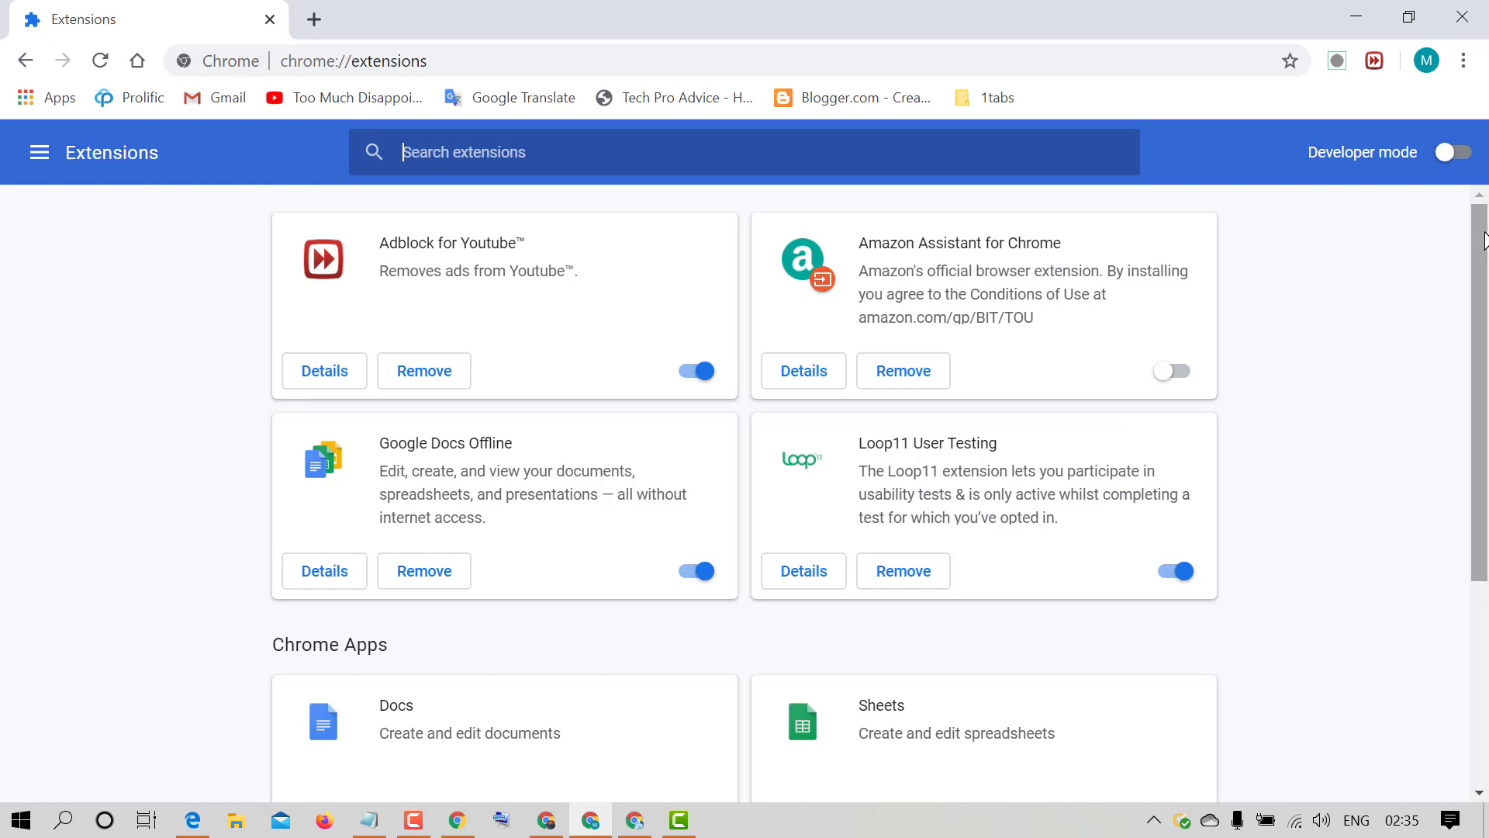
drag(1485, 240, 1485, 481)
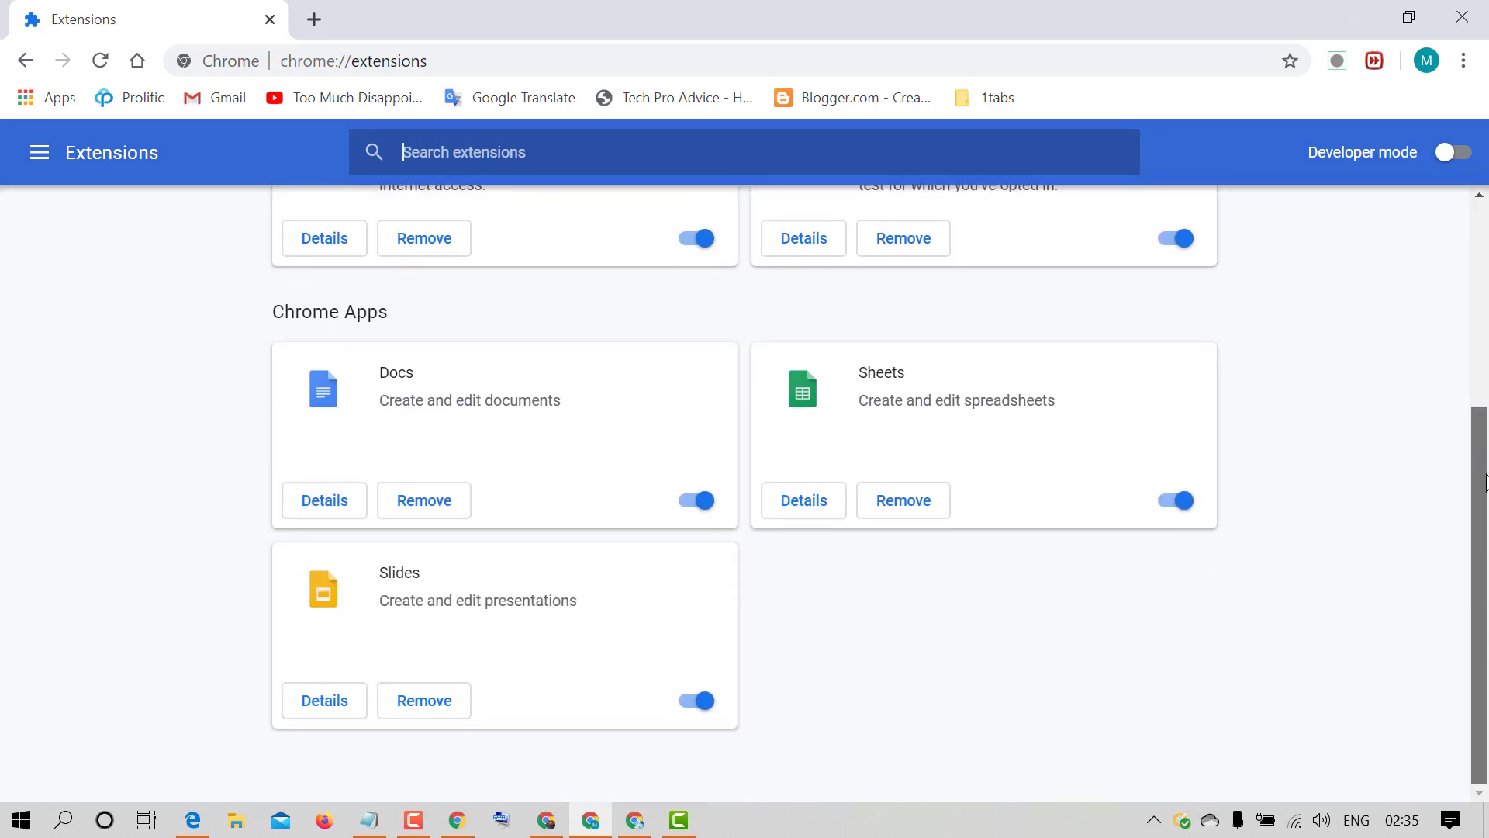
drag(1485, 482, 1482, 224)
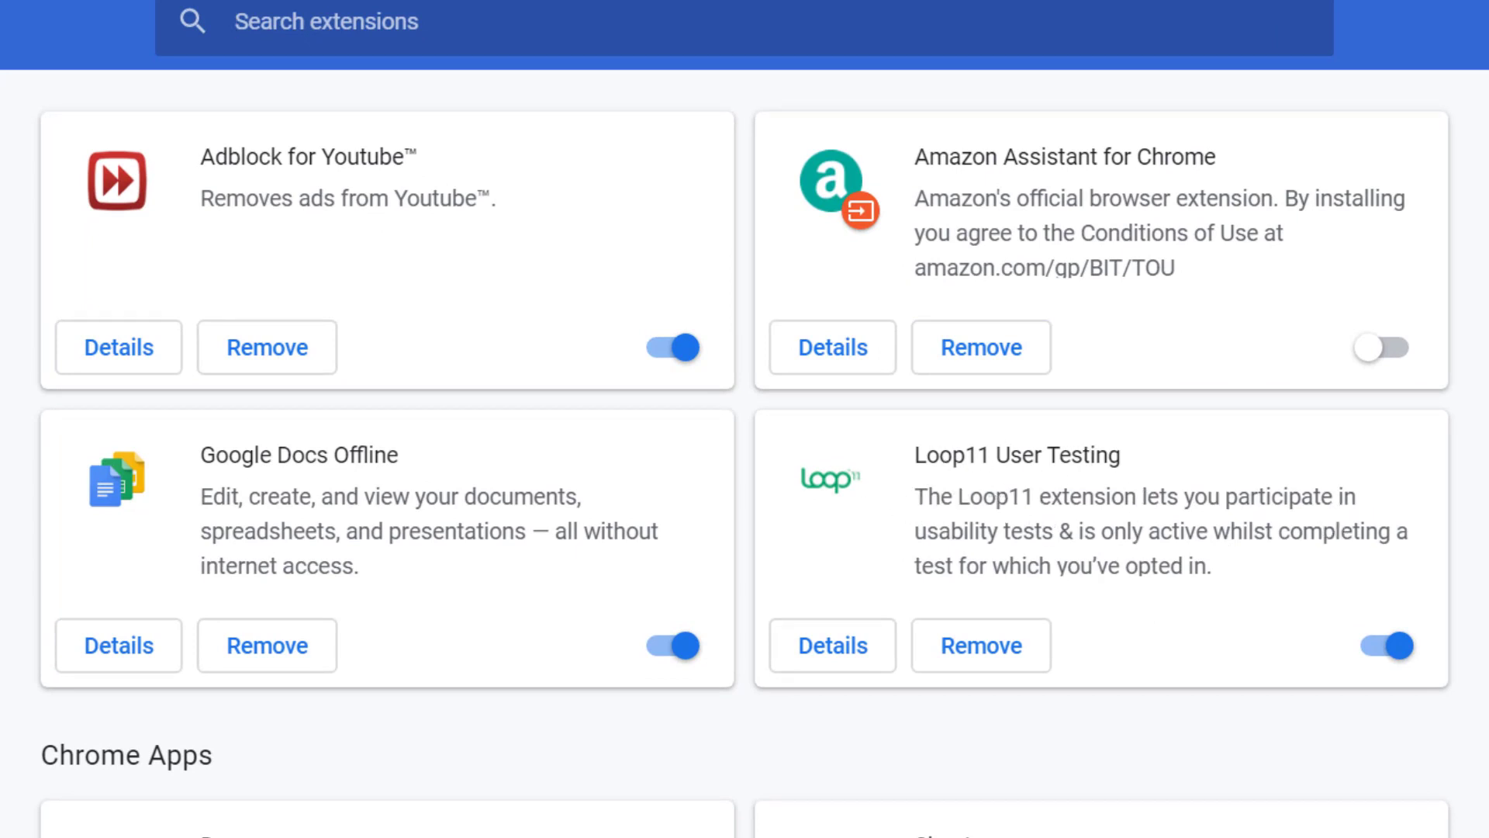
- Switch off the Loop11 User Testing extension's toggle so it turns grey
click(1368, 650)
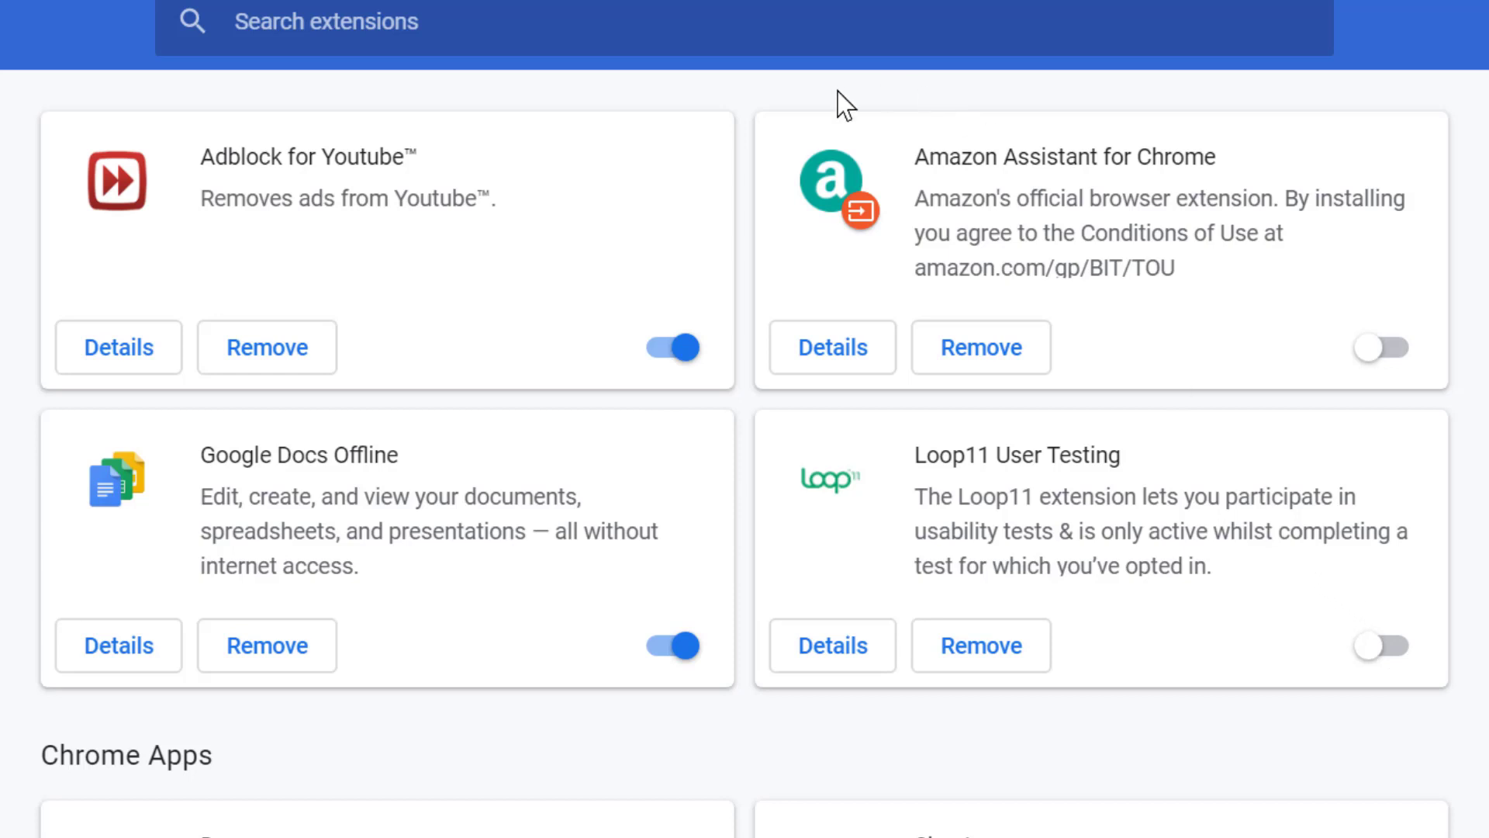
click(673, 348)
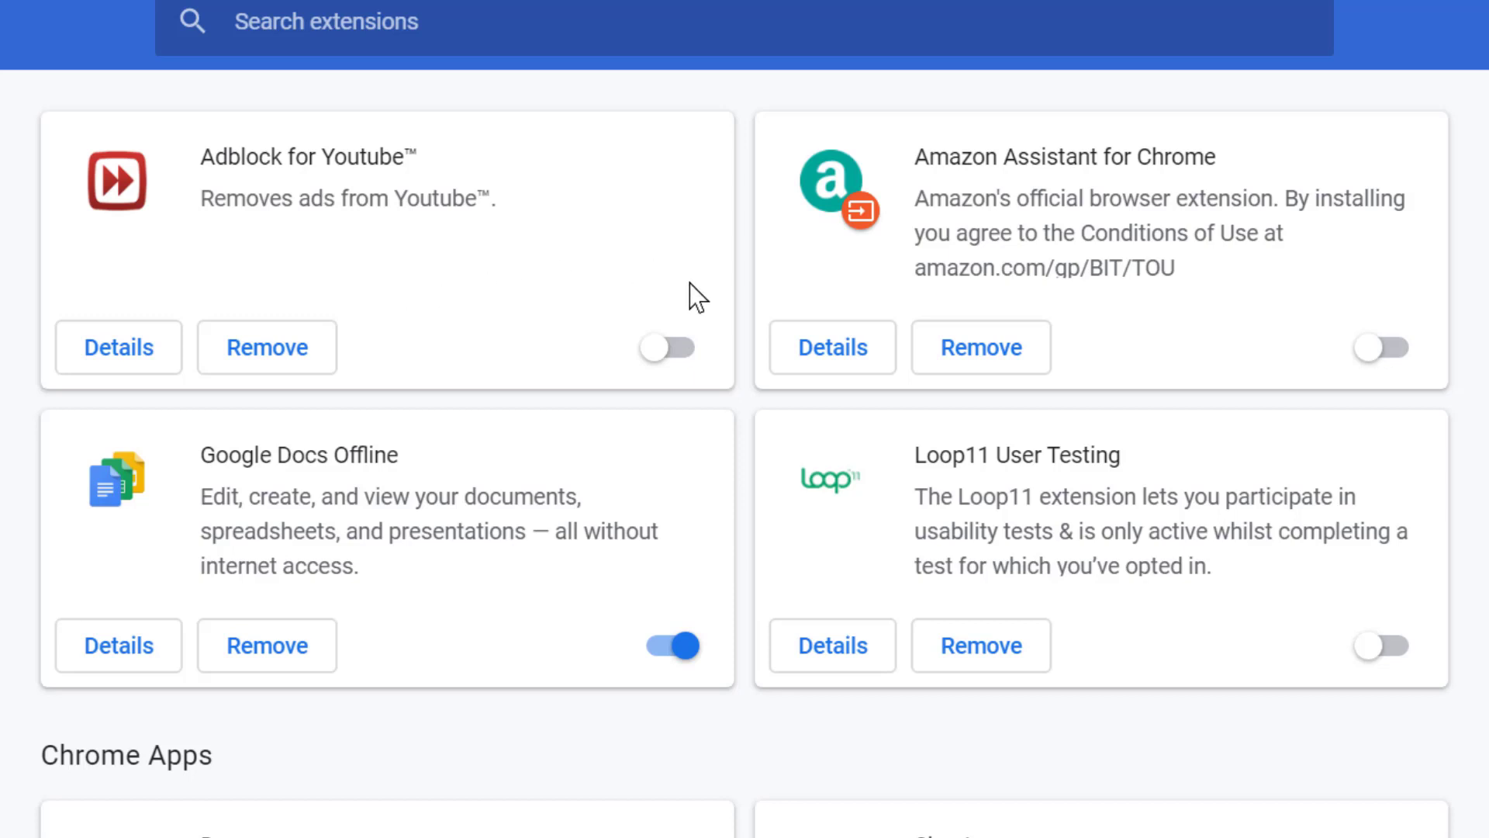
click(689, 361)
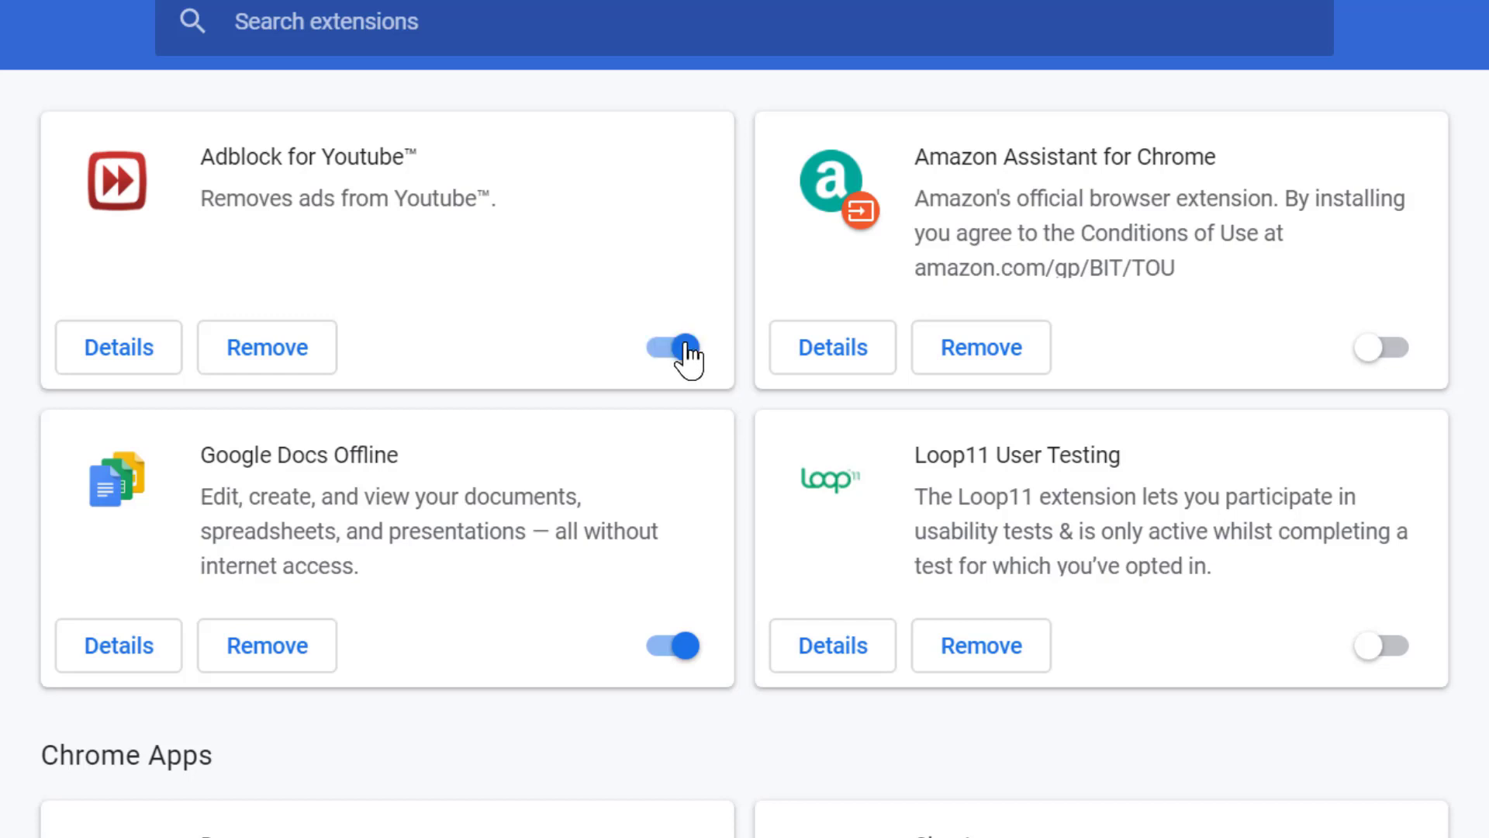